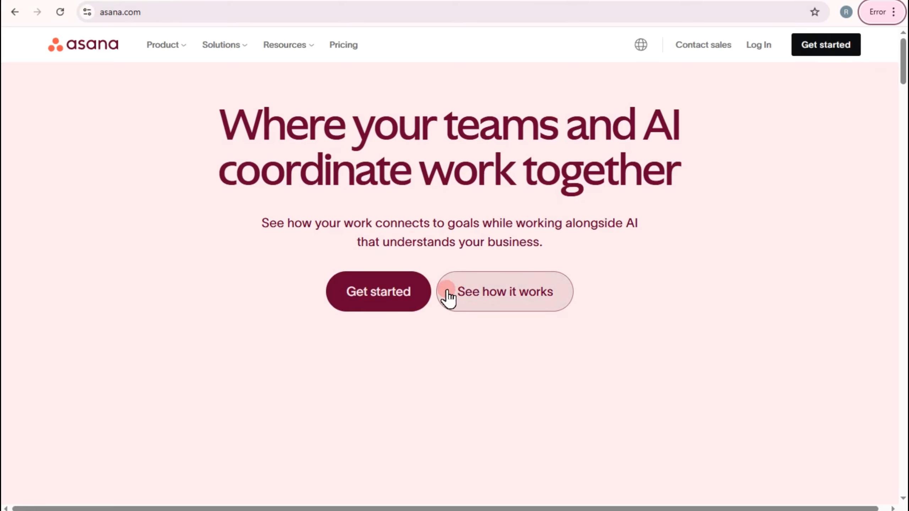
Step: Start the Asana sign-up with the Google work account and accept the prefilled full name
left_click(405, 291)
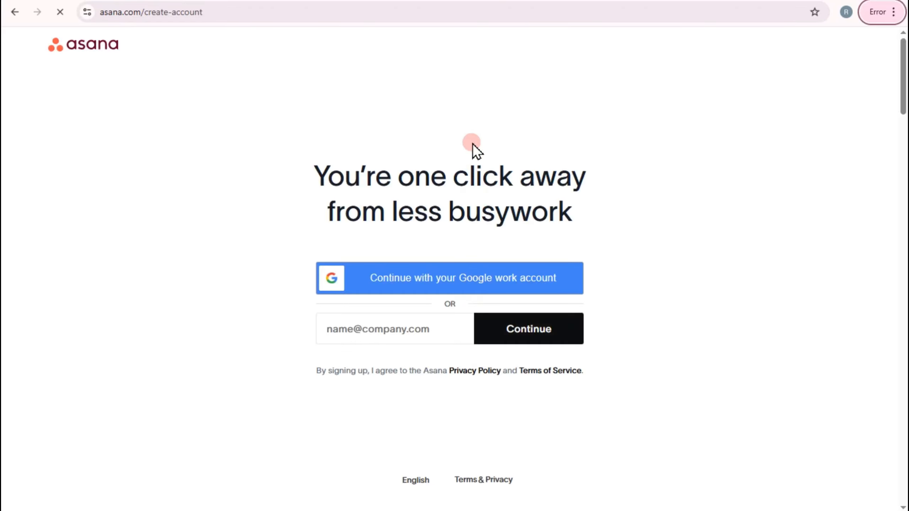
left_click(456, 278)
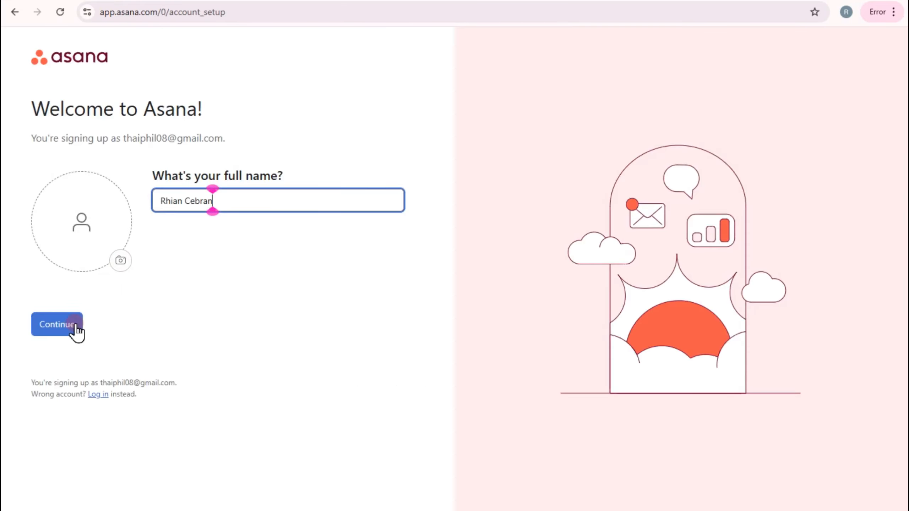
left_click(74, 324)
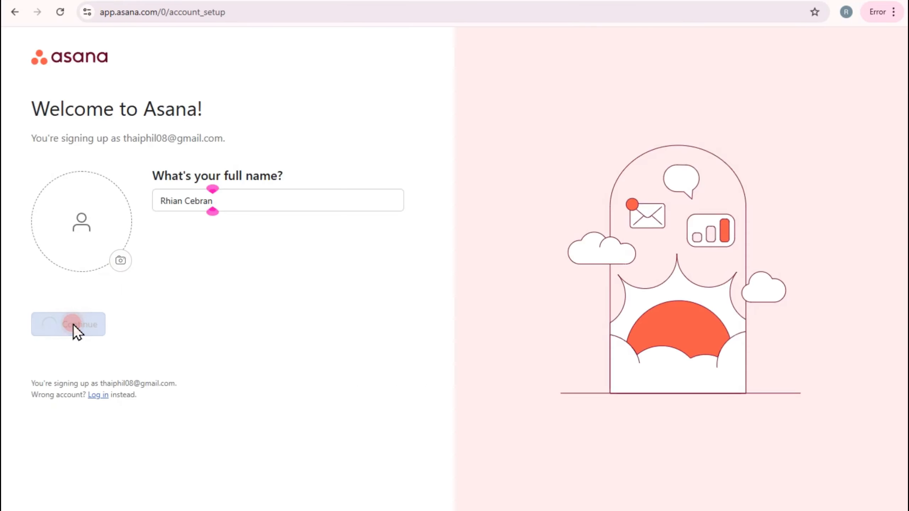
Step: Set the role to Business owner and the work function to Product Management
left_click(179, 218)
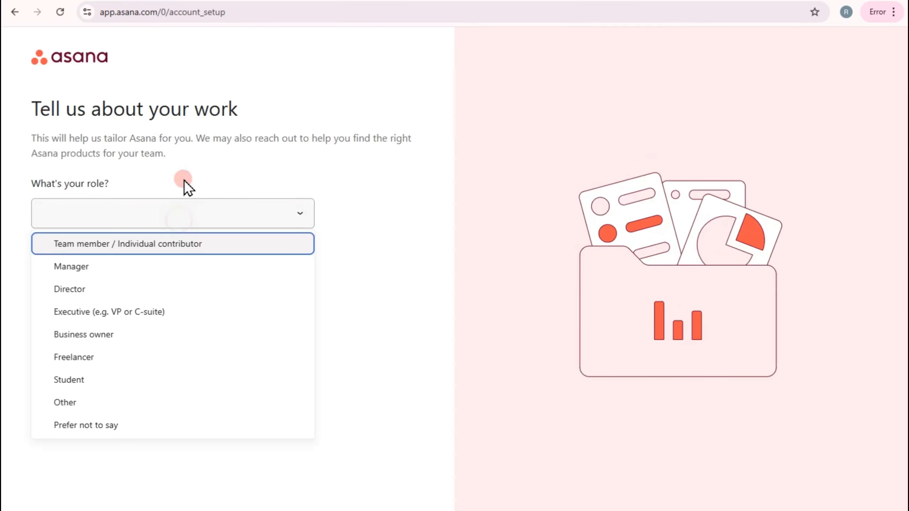
left_click(116, 334)
left_click(134, 274)
scroll(127, 400, "down", 3)
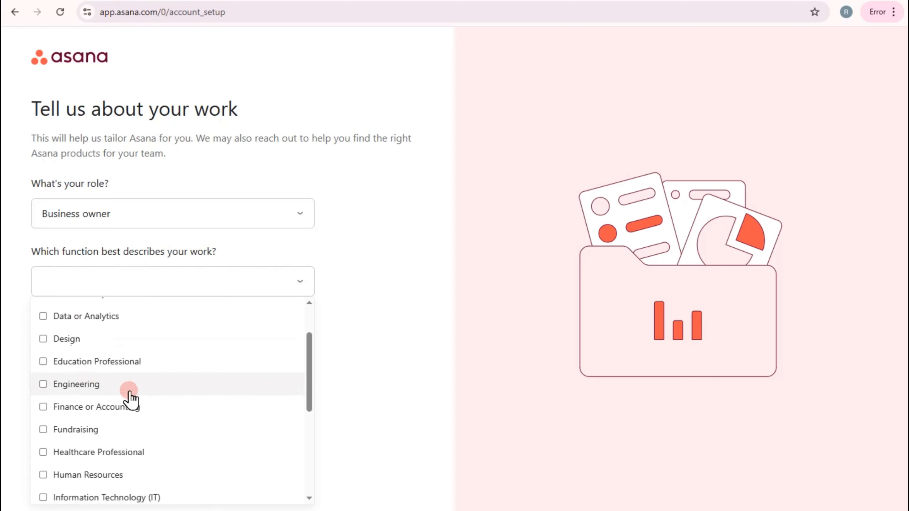
scroll(118, 441, "down", 2)
scroll(119, 441, "down", 4)
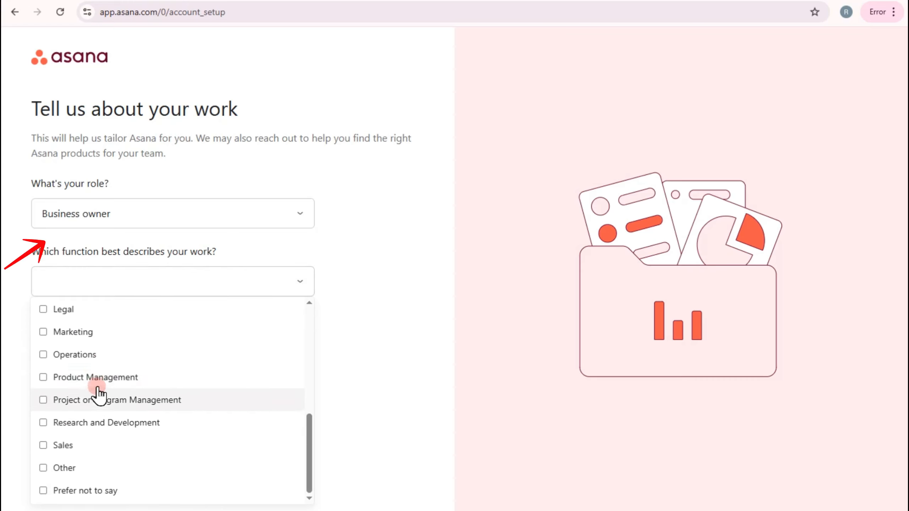
left_click(96, 377)
left_click(309, 373)
Step: Choose Project management as the intended use and continue to the first project's setup
left_click(155, 356)
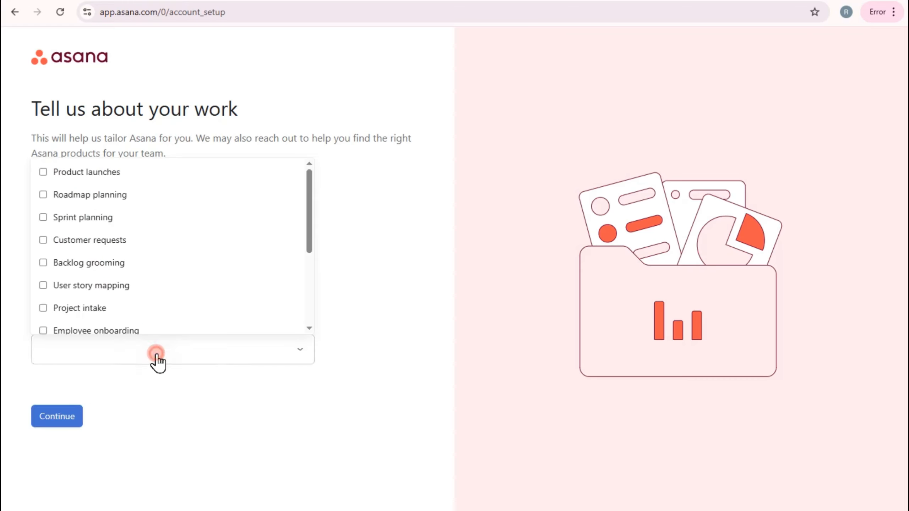
scroll(156, 284, "down", 3)
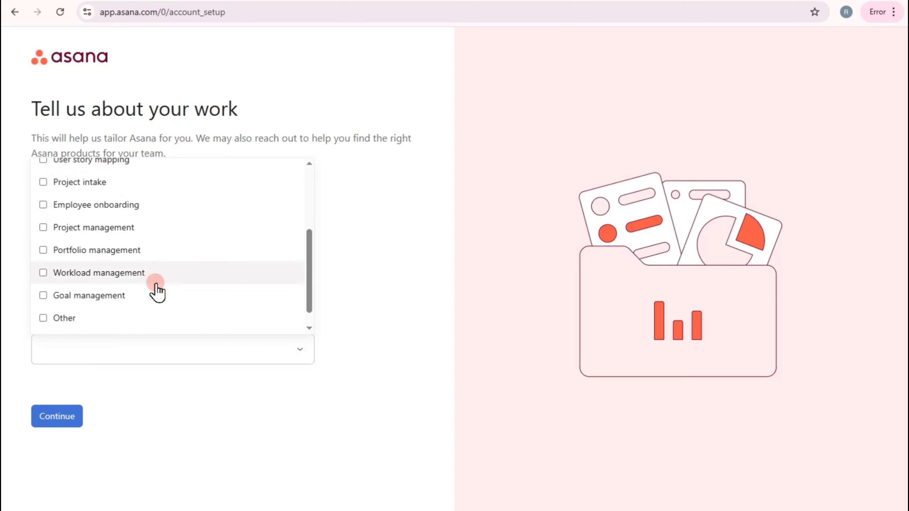
left_click(163, 227)
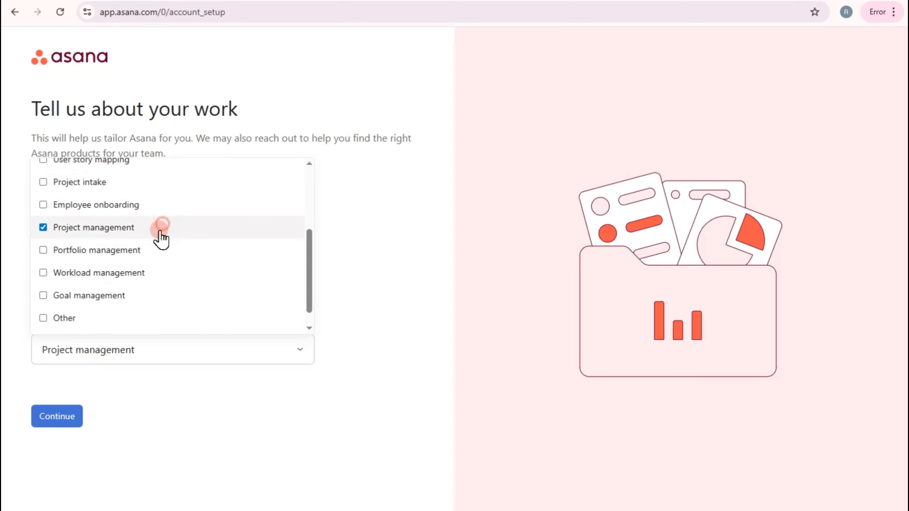
left_click(66, 416)
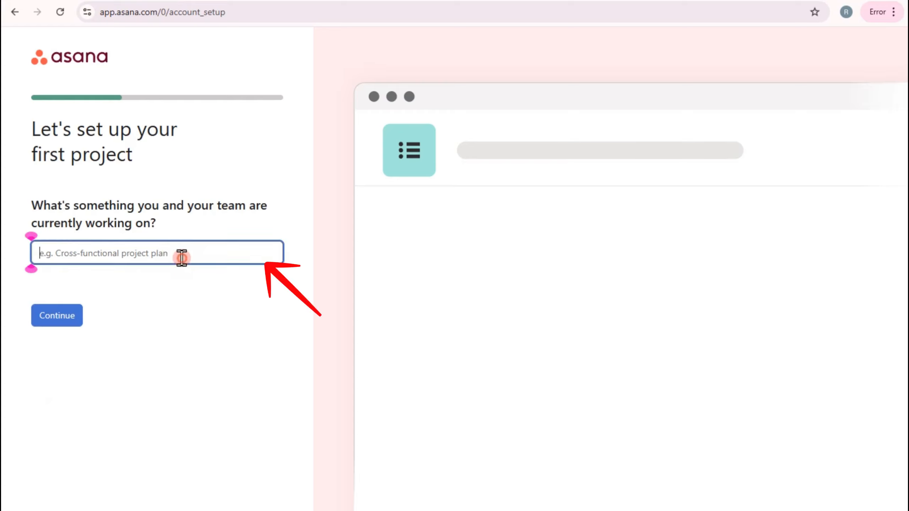
Step: Name the first project YOUTUBE PROJECT and continue to its tasks
type("YOU")
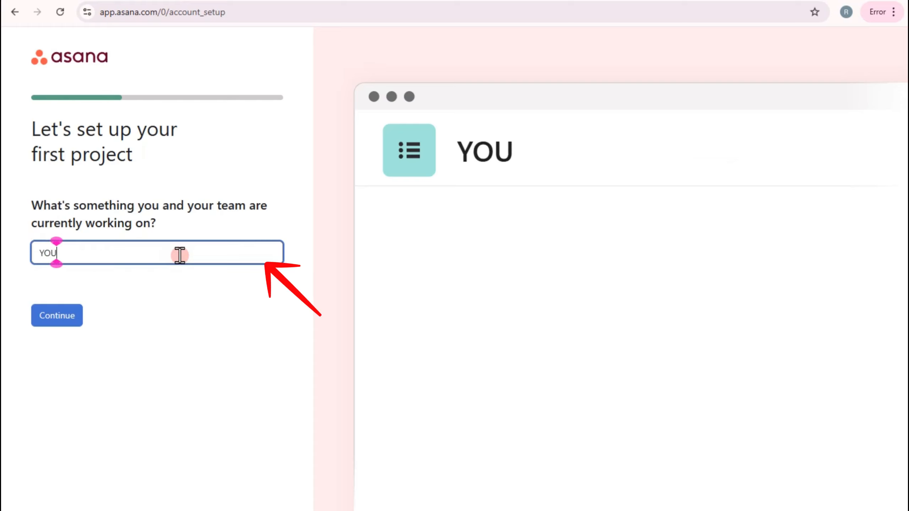
type("TUBE PRK")
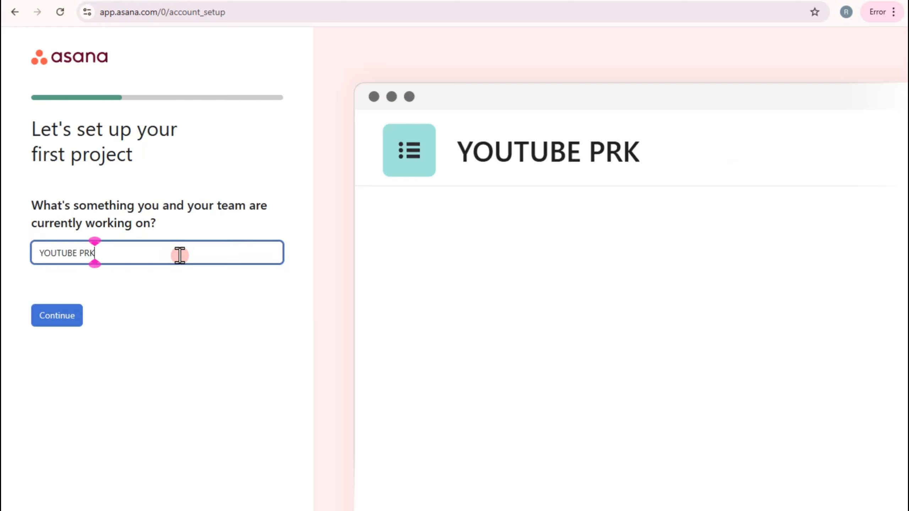
key("BackSpace")
type("JECT")
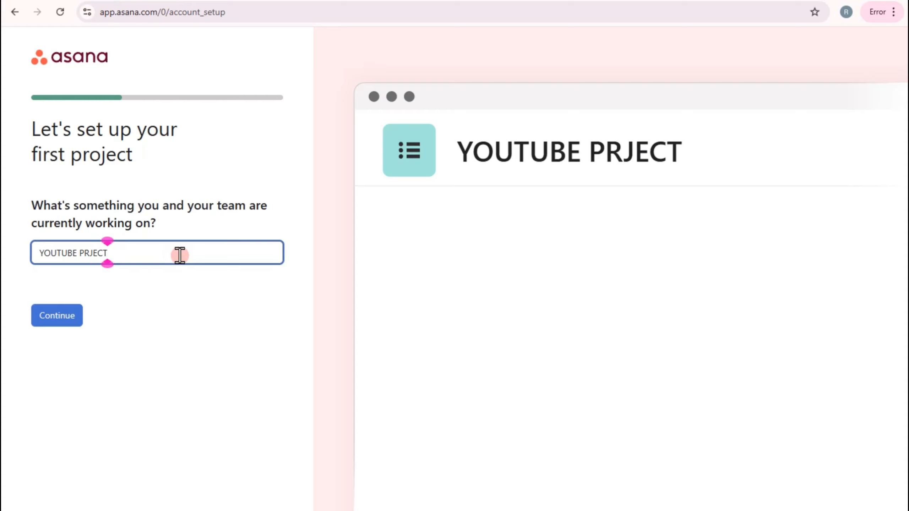
left_click(89, 253)
type("O")
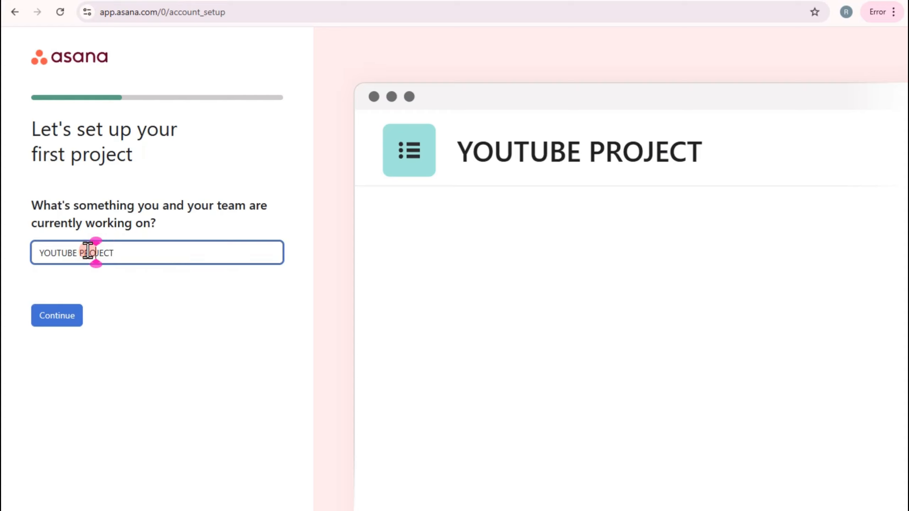
left_click(66, 327)
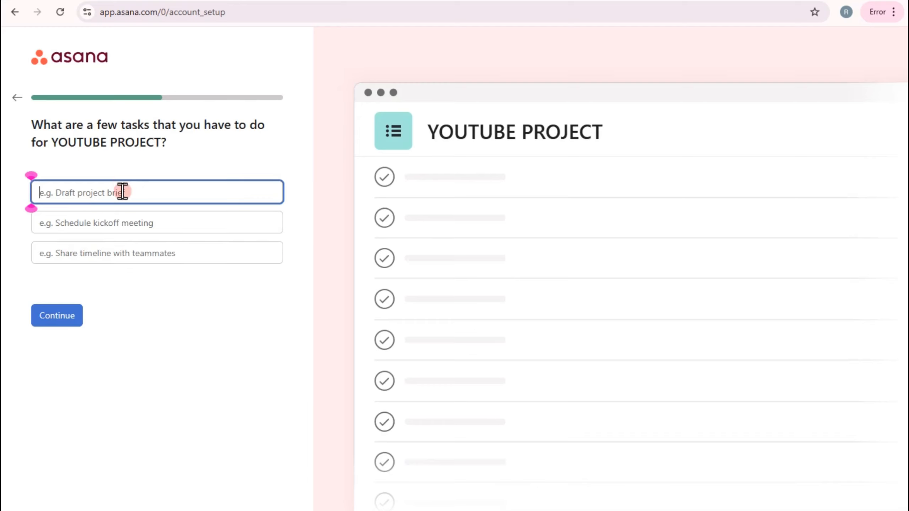
Step: Enter the tasks TO Do, In Progress and Done, and keep the suggested sections To do, Doing and Done
type("TO Do")
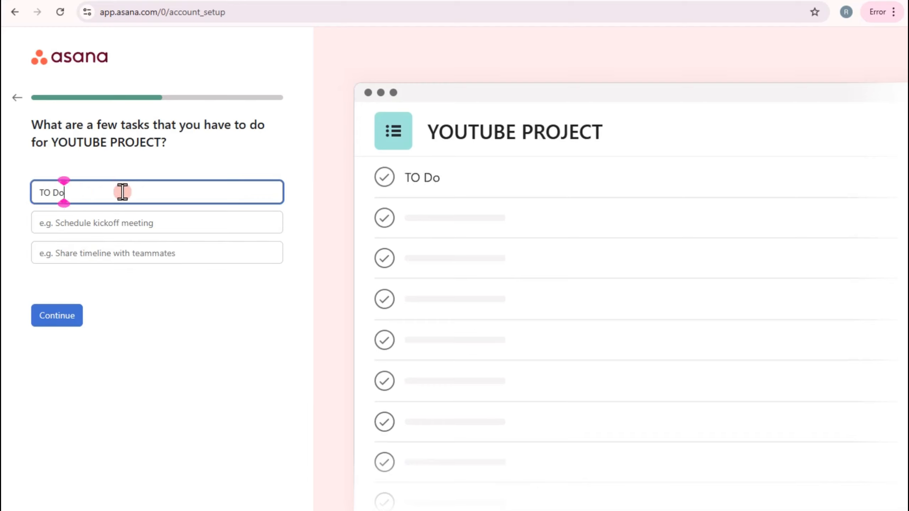
left_click(119, 219)
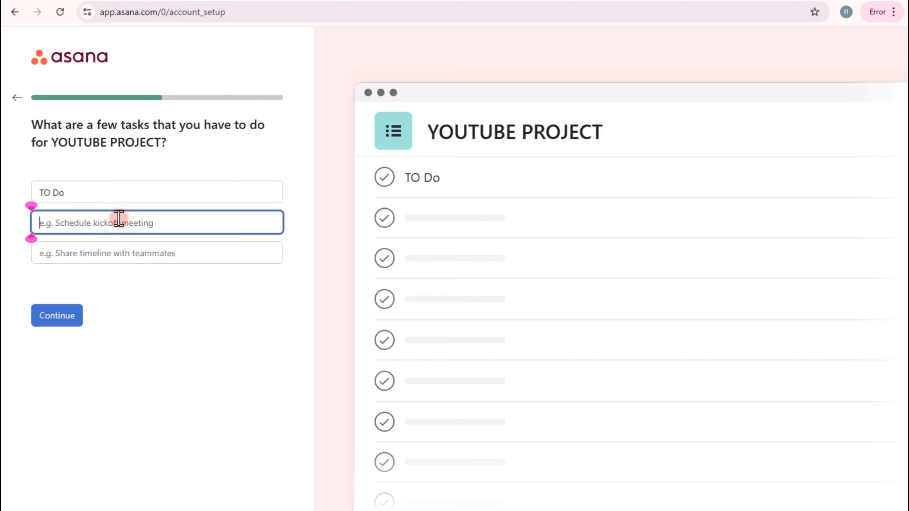
type("In Progress")
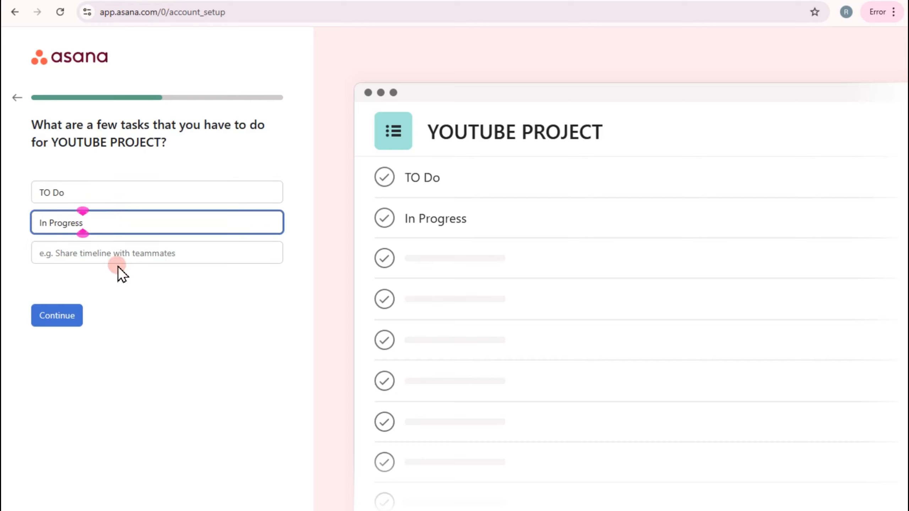
left_click(113, 255)
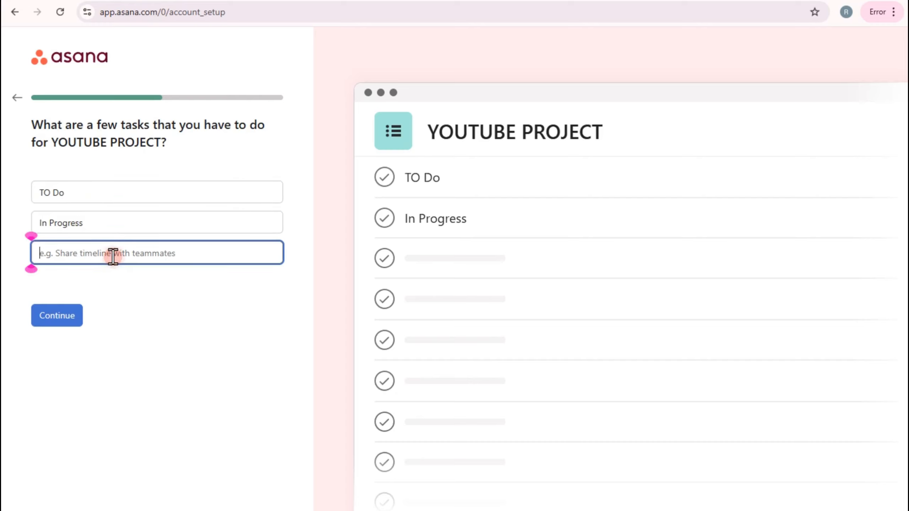
type("Done")
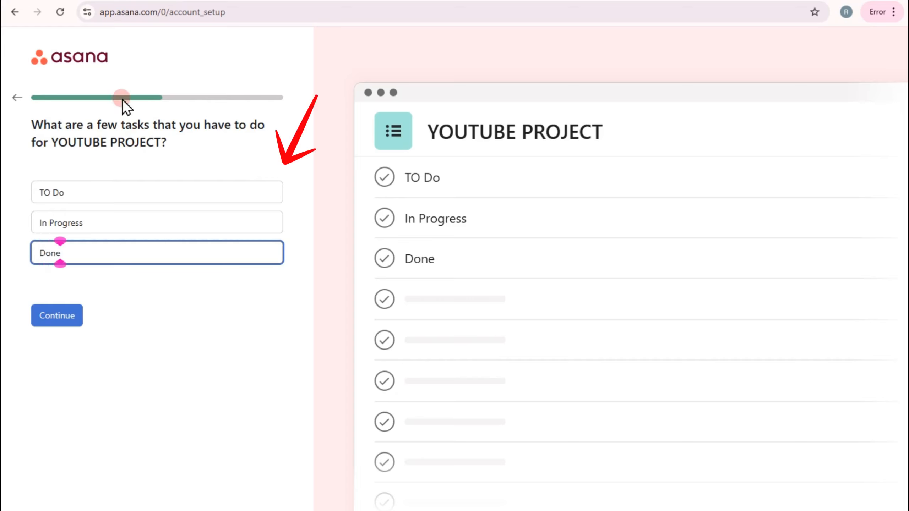
left_click(64, 319)
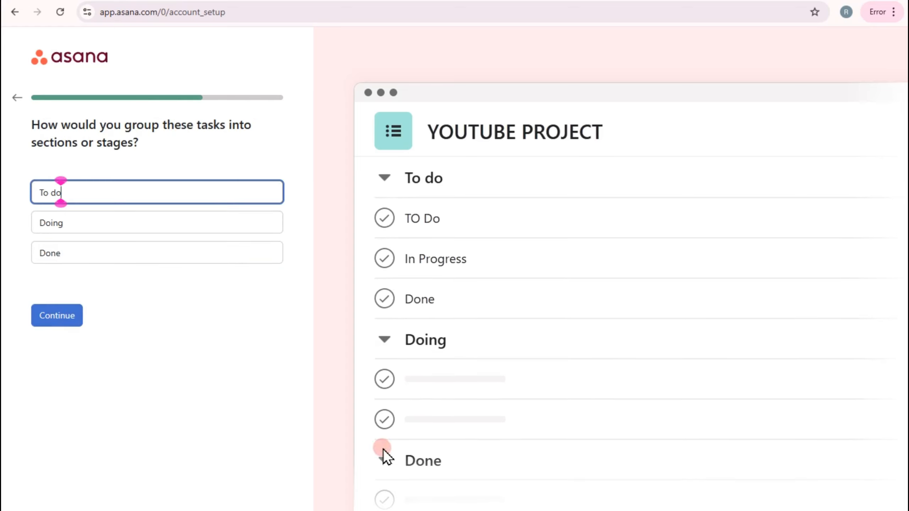
left_click(64, 315)
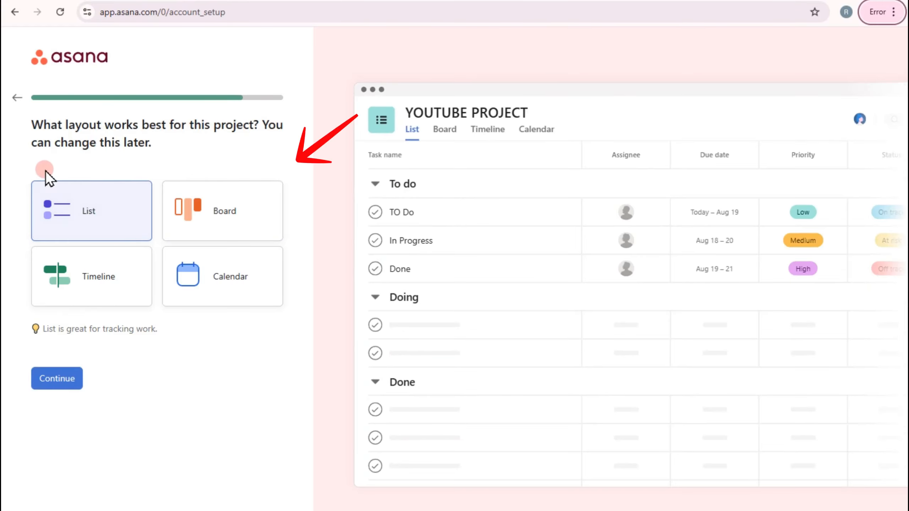
Step: Preview the Board, Timeline and Calendar layouts, and choose the List layout for the project
left_click(238, 229)
left_click(141, 287)
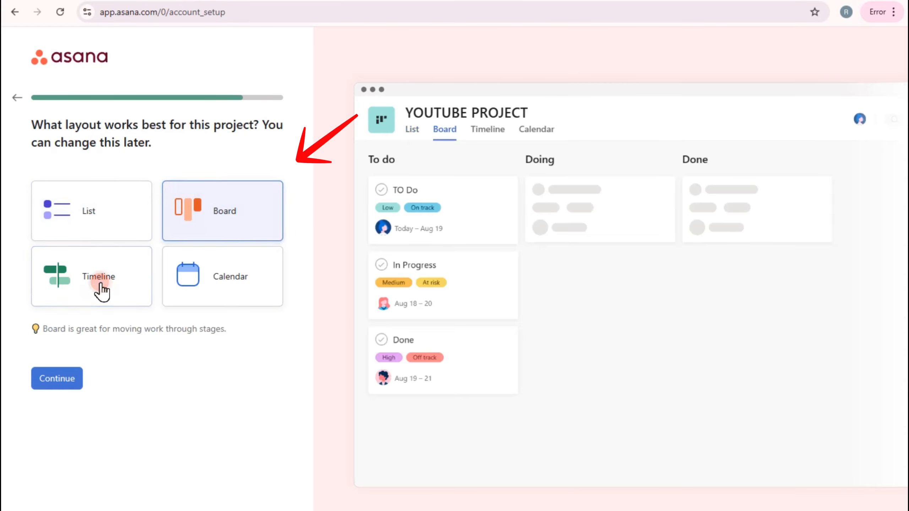
left_click(216, 287)
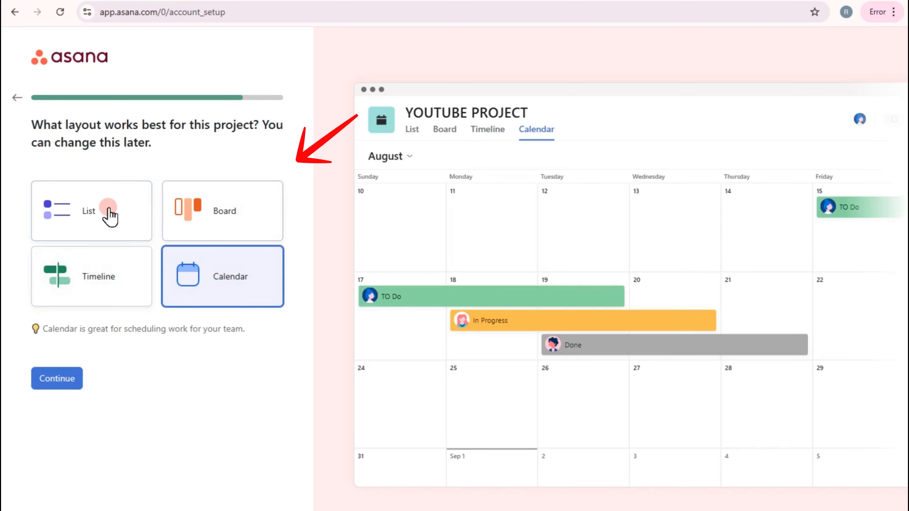
left_click(116, 212)
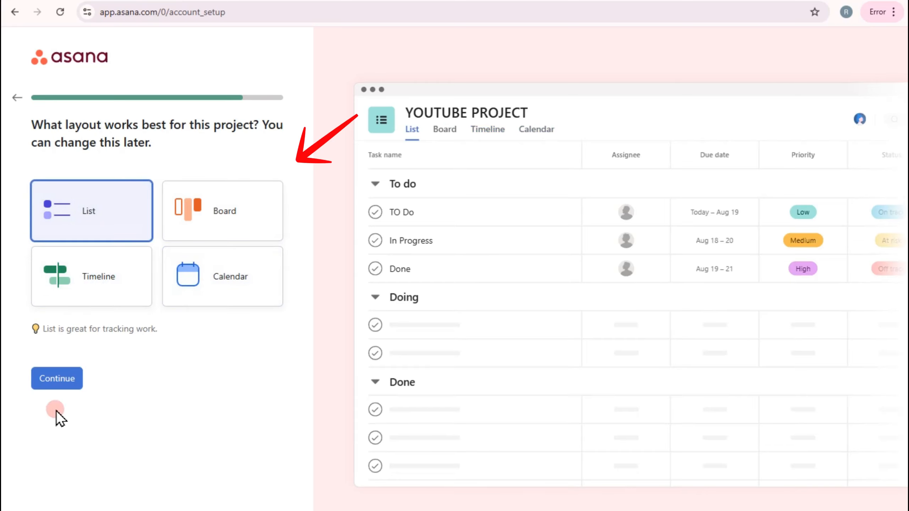
left_click(59, 384)
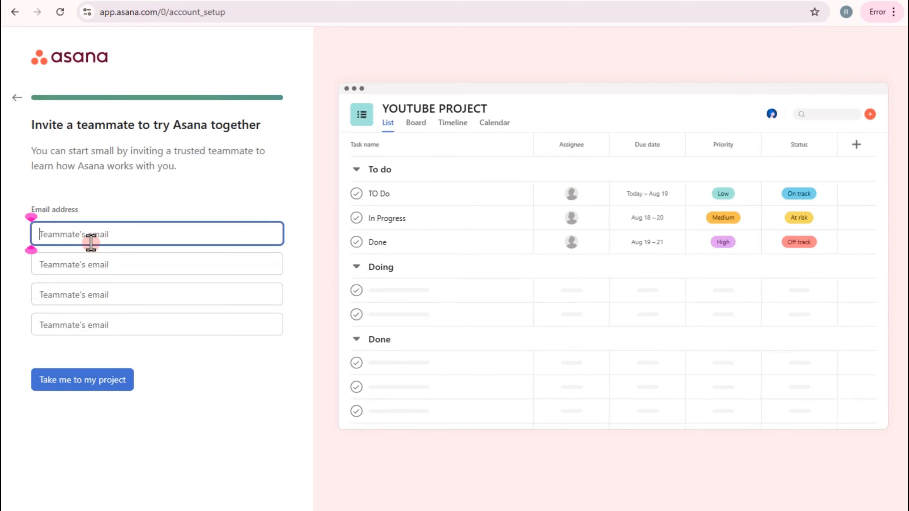
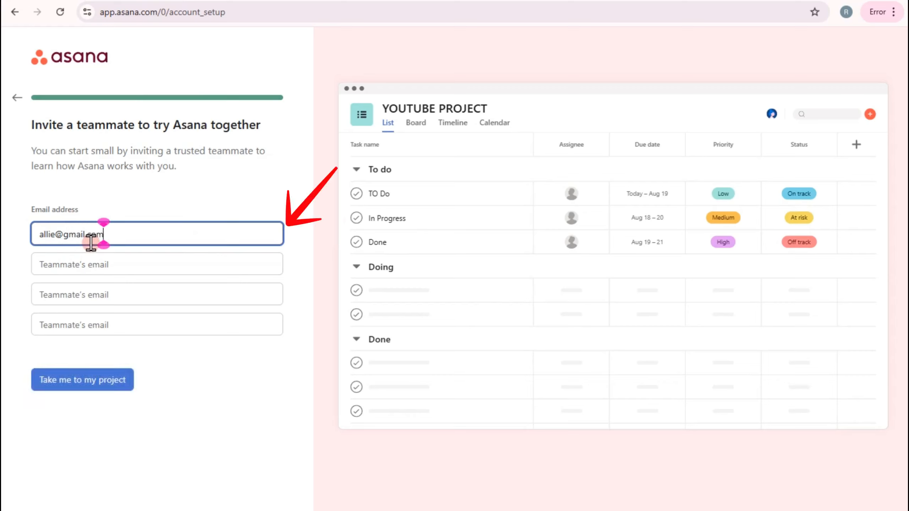
Step: Enter three teammates' email addresses as invitations and proceed to the project
left_click(91, 265)
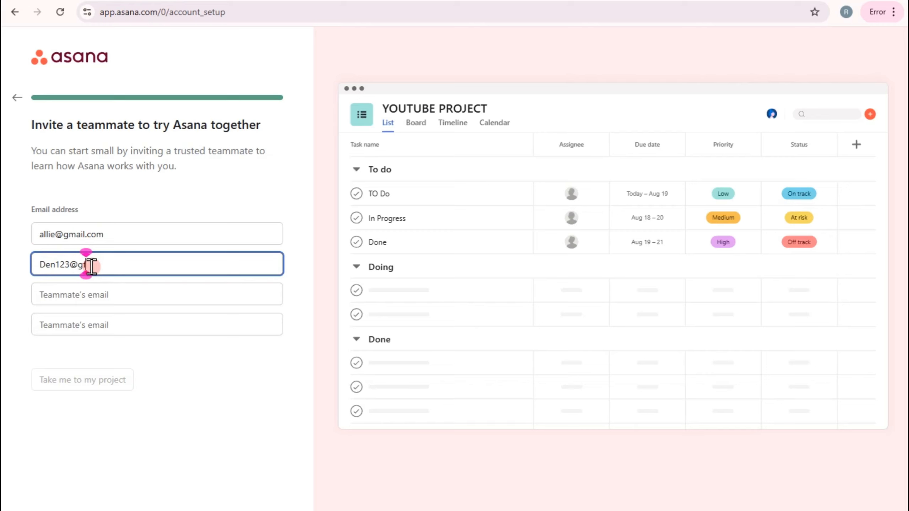
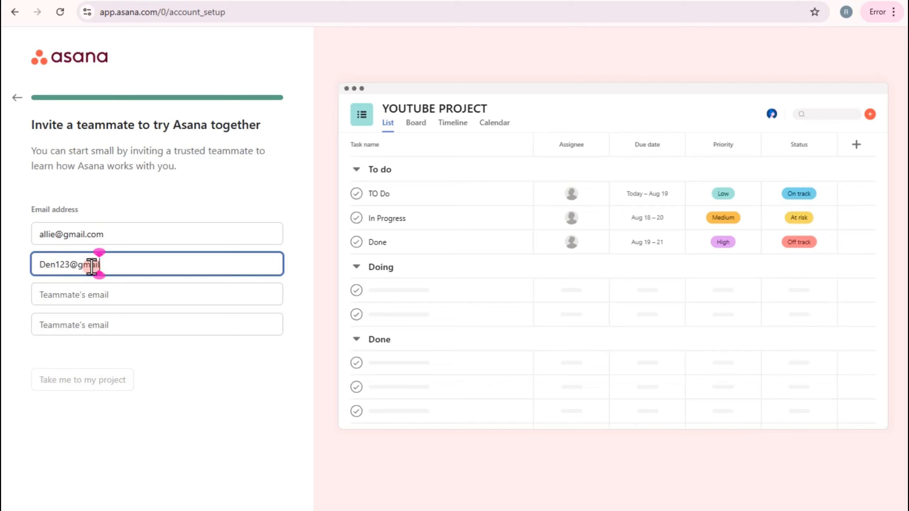
left_click(91, 288)
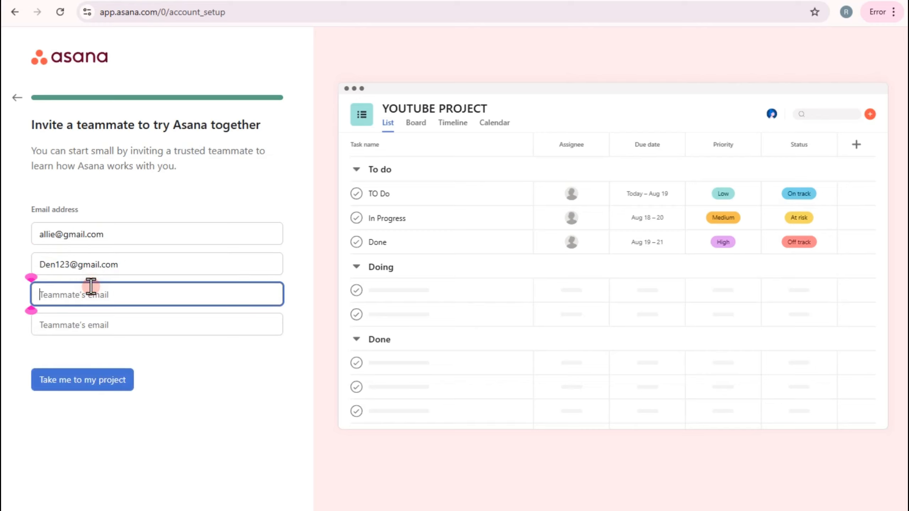
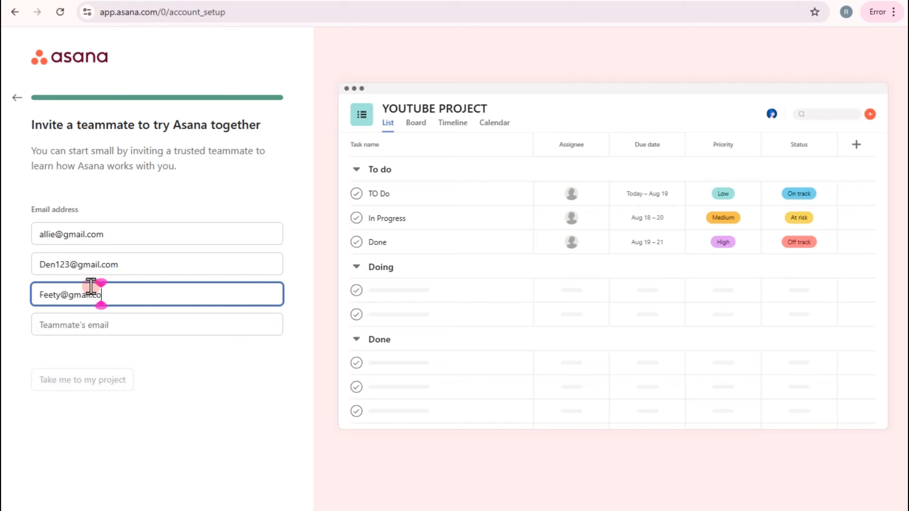
left_click(122, 382)
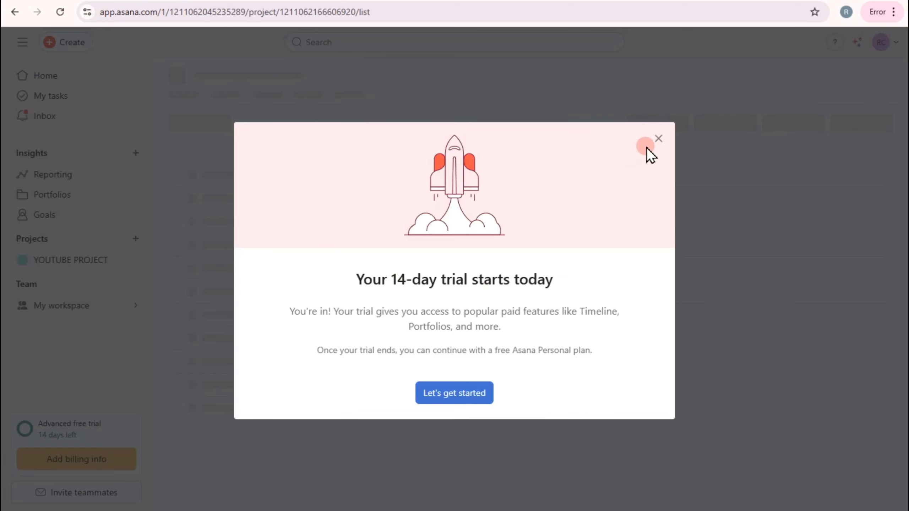
Step: Dismiss the 14-day trial notice and switch YOUTUBE PROJECT to the Board view
left_click(658, 138)
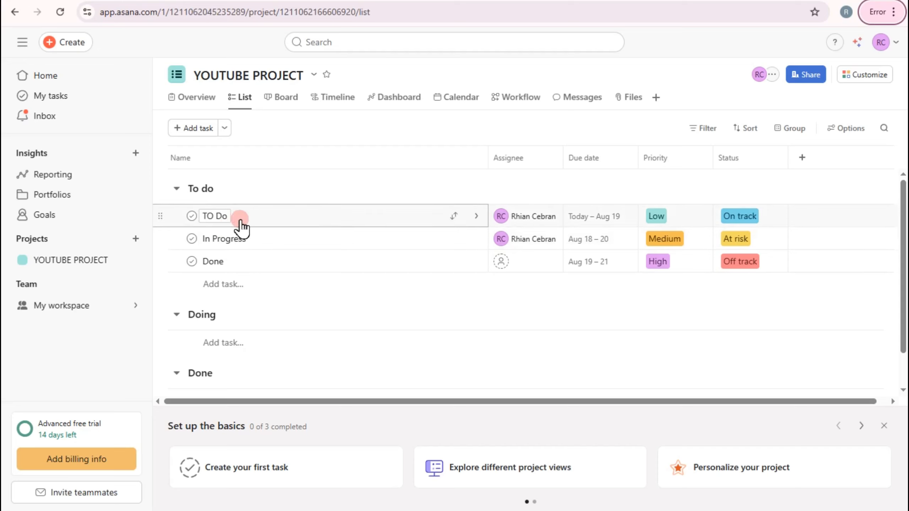
left_click(286, 97)
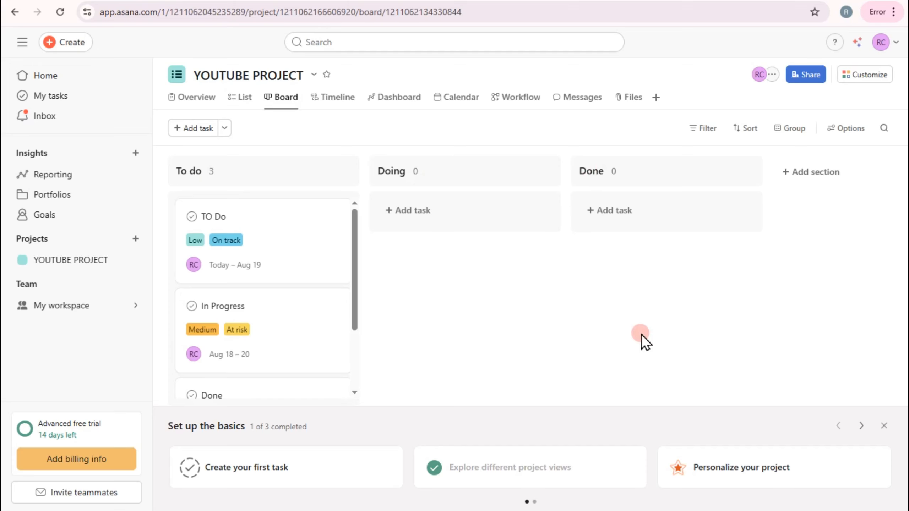
Step: Switch to the List view and rename the first task under To do as Research a Topic
left_click(244, 99)
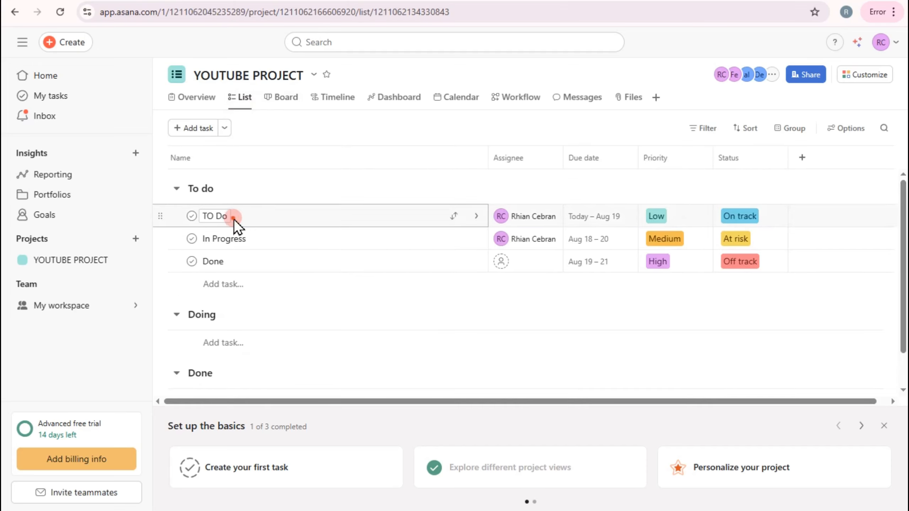
double_click(219, 215)
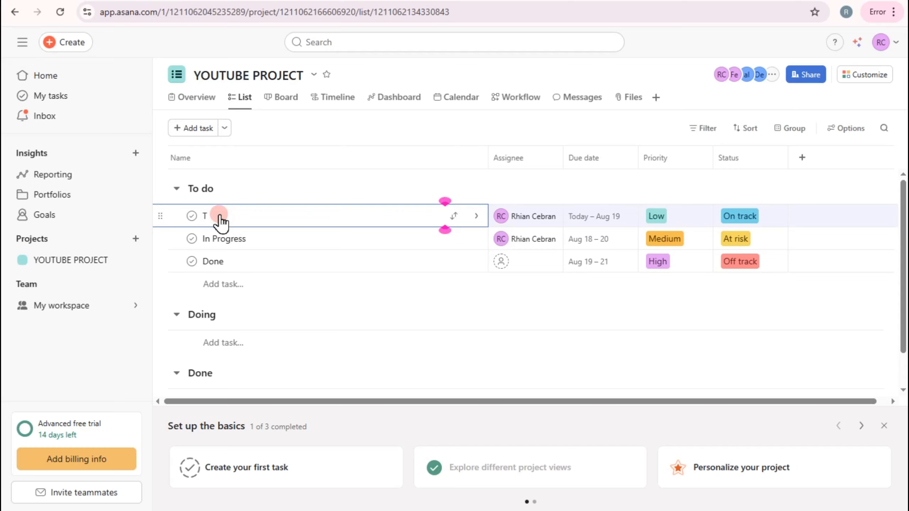
key("BackSpace")
type("Rea")
key("Tab")
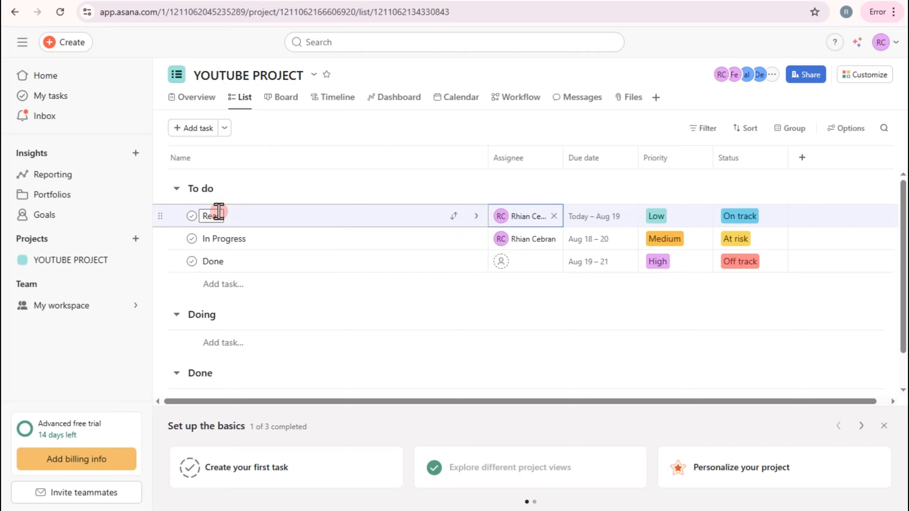
left_click(218, 212)
type("s")
key("BackSpace")
key("BackSpace")
type("search a Topic")
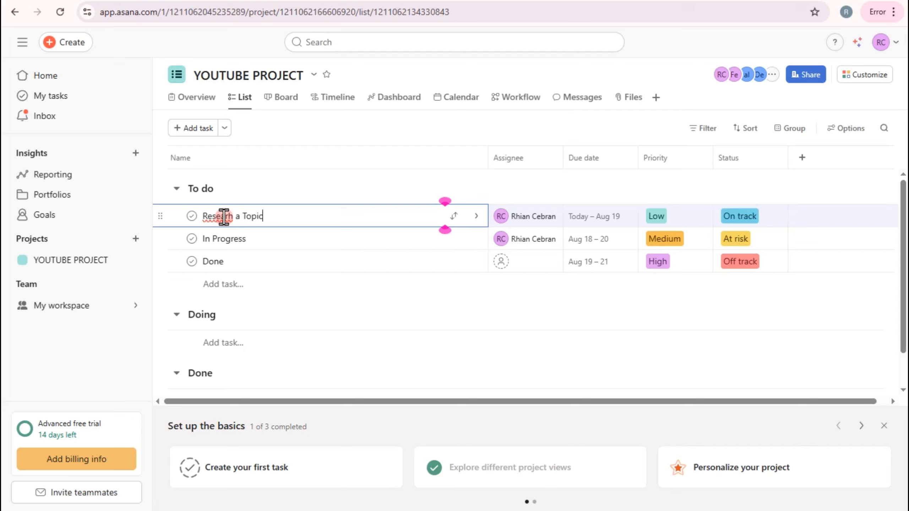
right_click(222, 217)
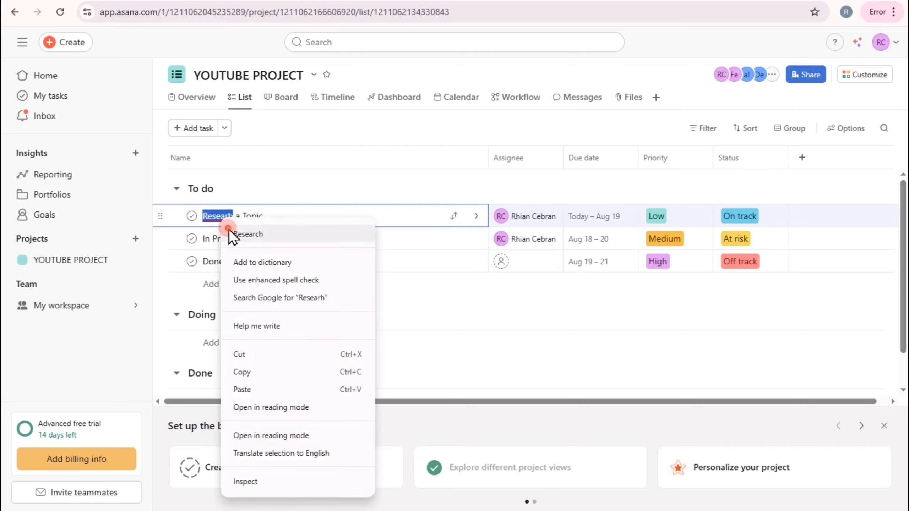
left_click(231, 232)
Step: Add a task named How TO Use Asana to the Doing section, correcting the misspelled word
left_click(244, 342)
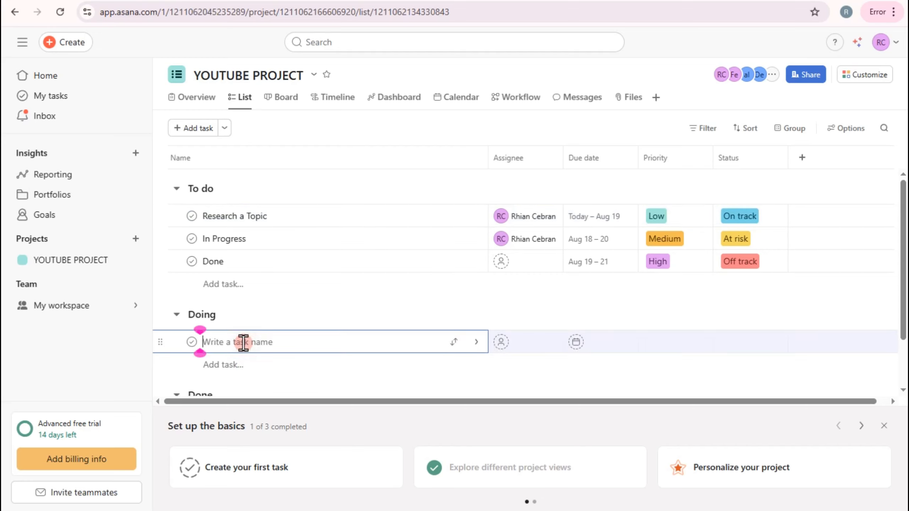
type("How TO USe Asana")
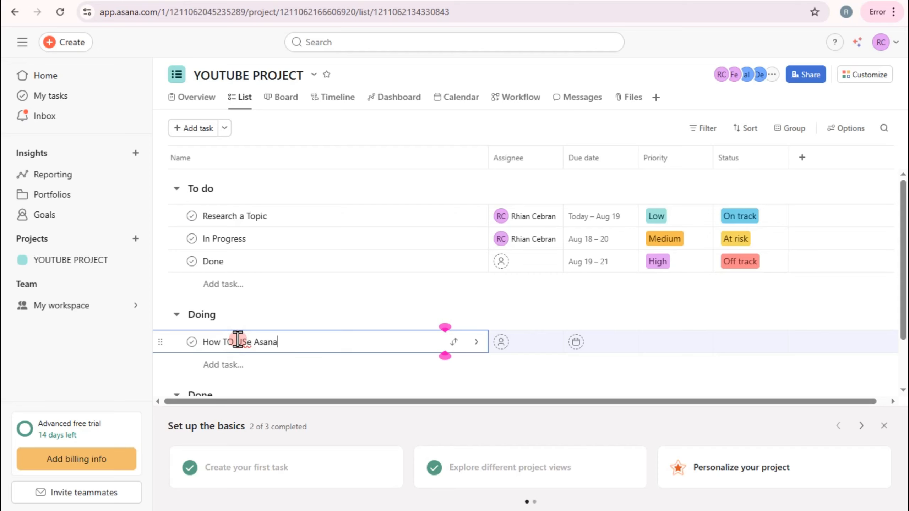
right_click(237, 342)
left_click(255, 40)
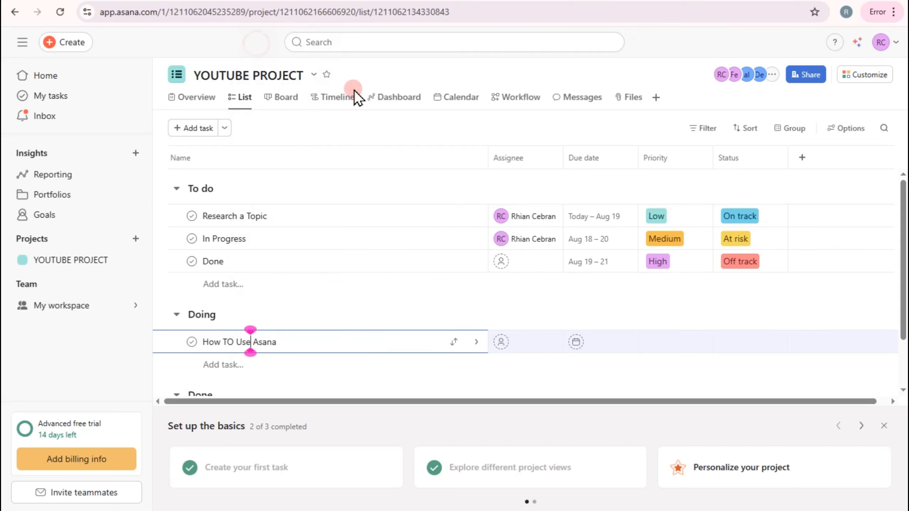
Step: Add a task named How To Create Project In asana to the Done section
scroll(223, 358, "down", 2)
left_click(230, 361)
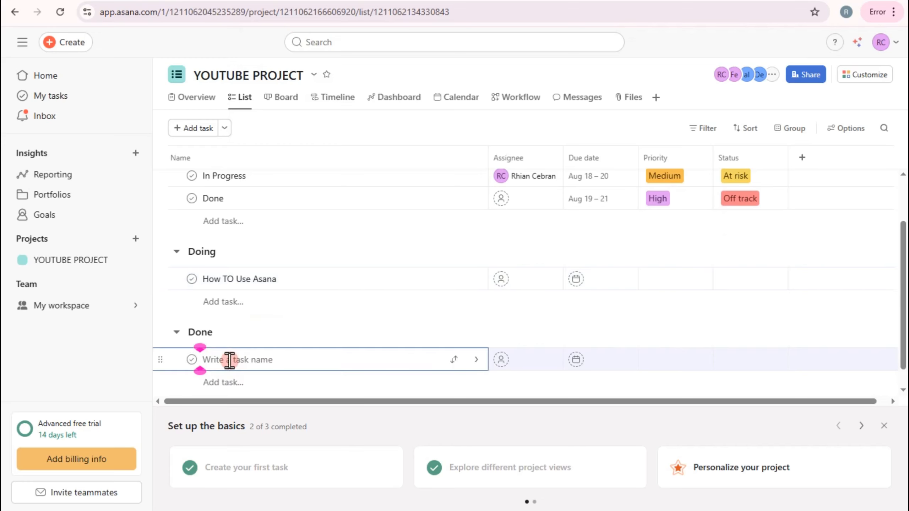
type("H")
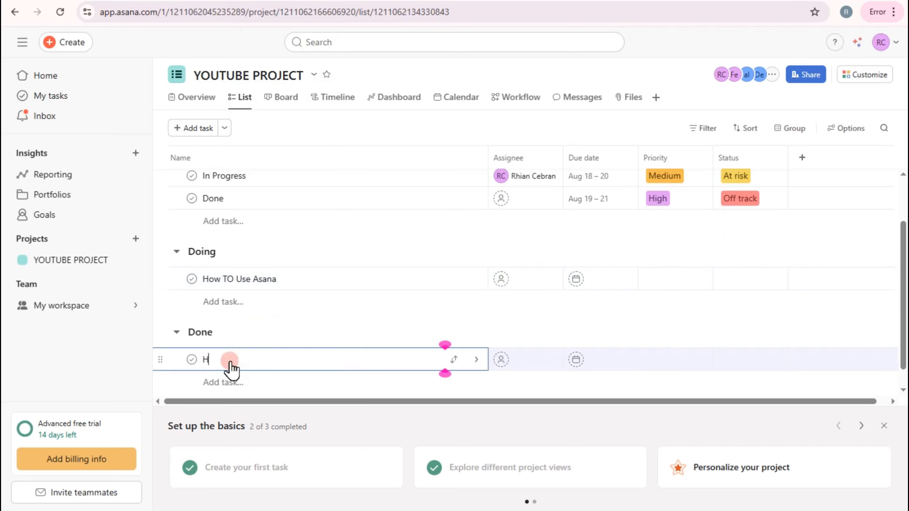
type("ow To C")
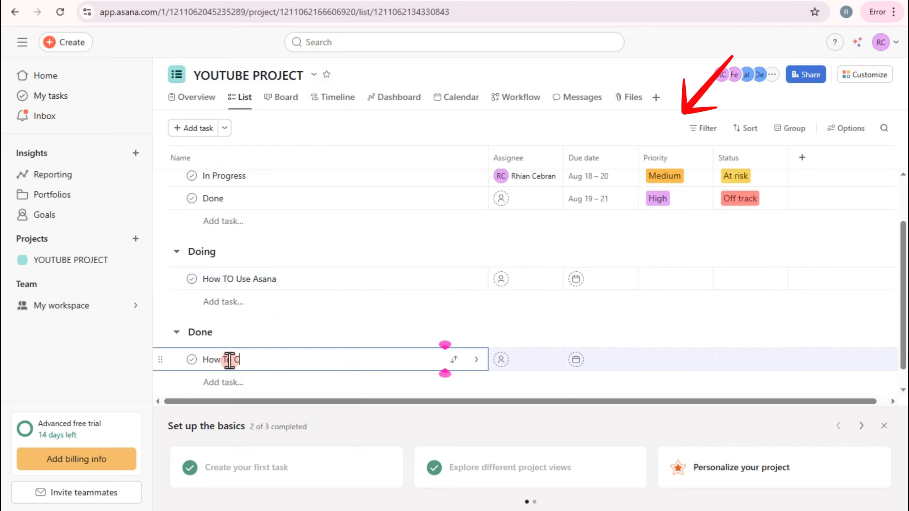
type("reate Project In asana")
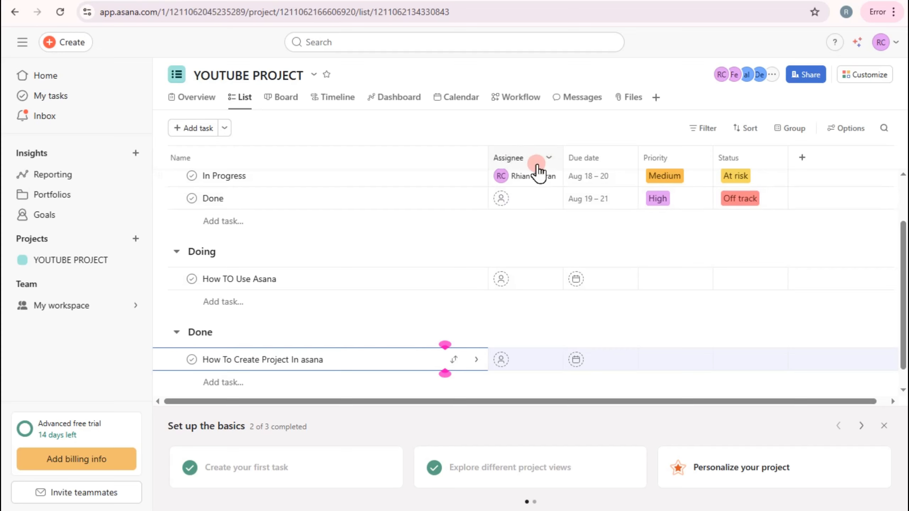
Step: Assign Research a Topic to one of the invited teammates and set its dates to August 19–21
left_click(523, 195)
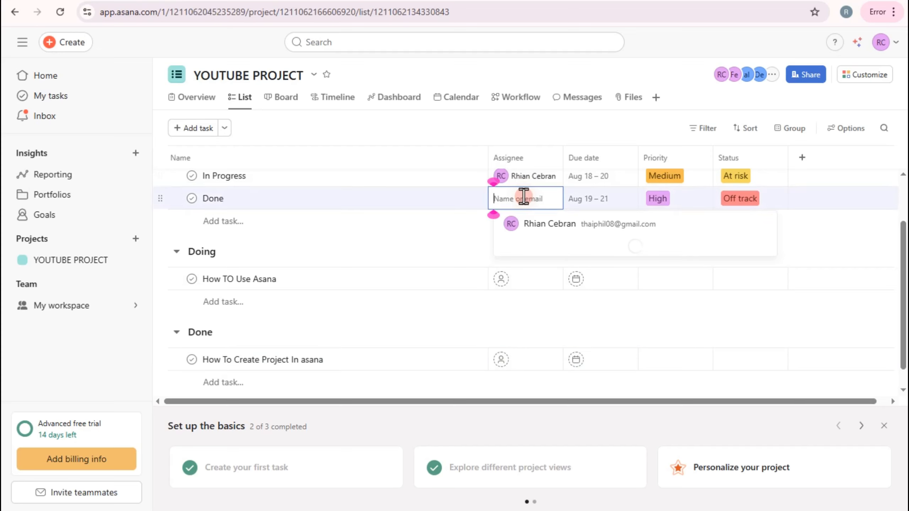
scroll(284, 197, "up", 2)
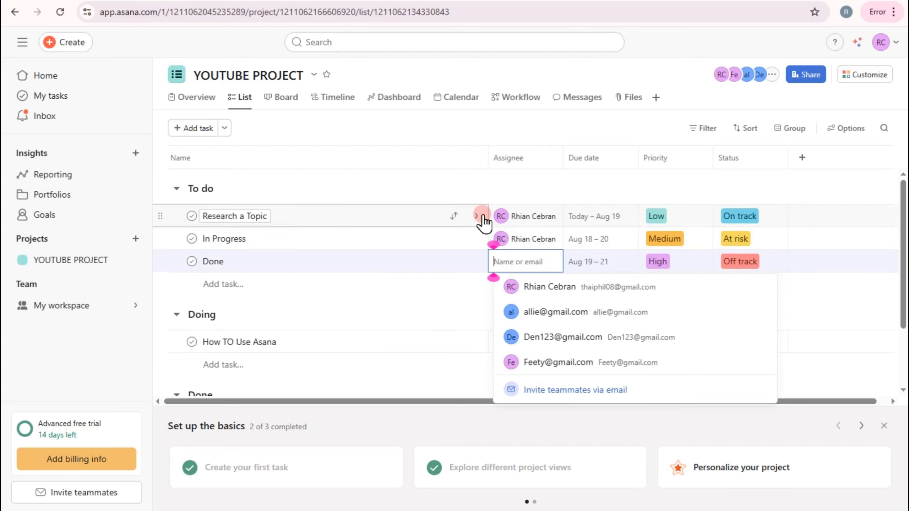
left_click(543, 216)
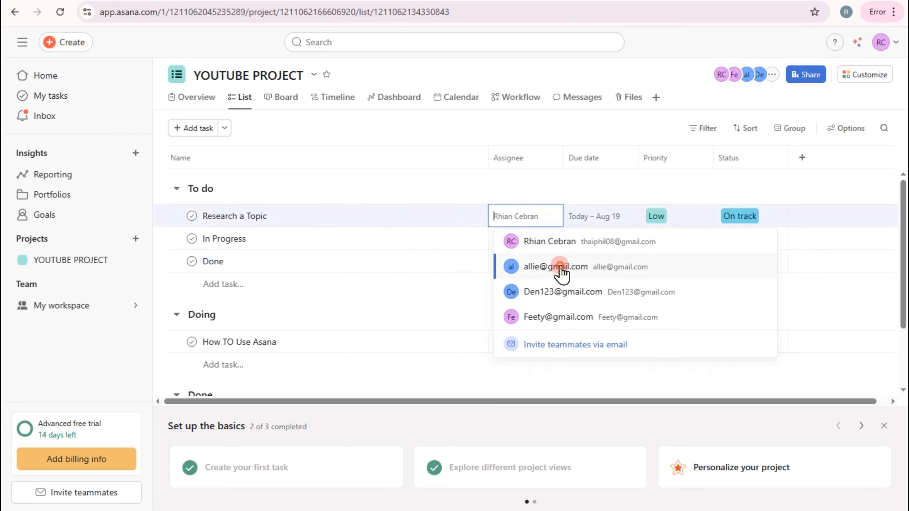
left_click(560, 268)
left_click(596, 215)
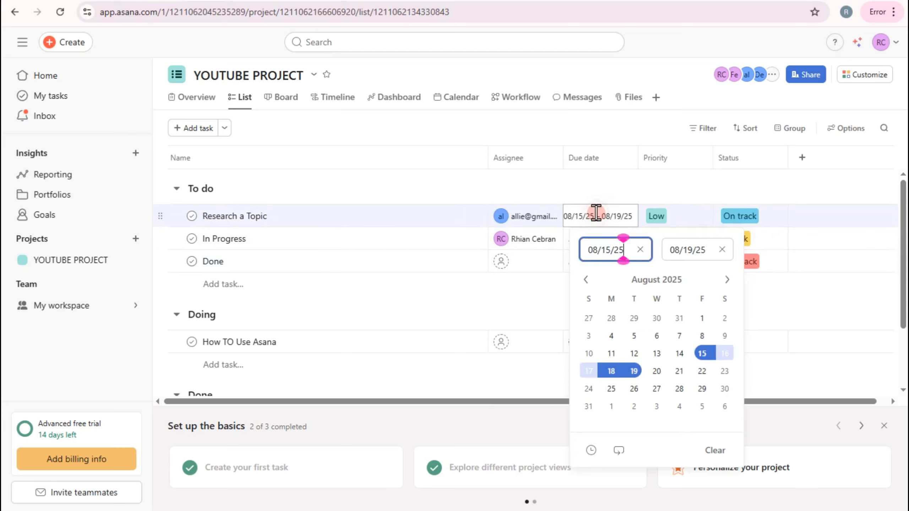
left_click(678, 372)
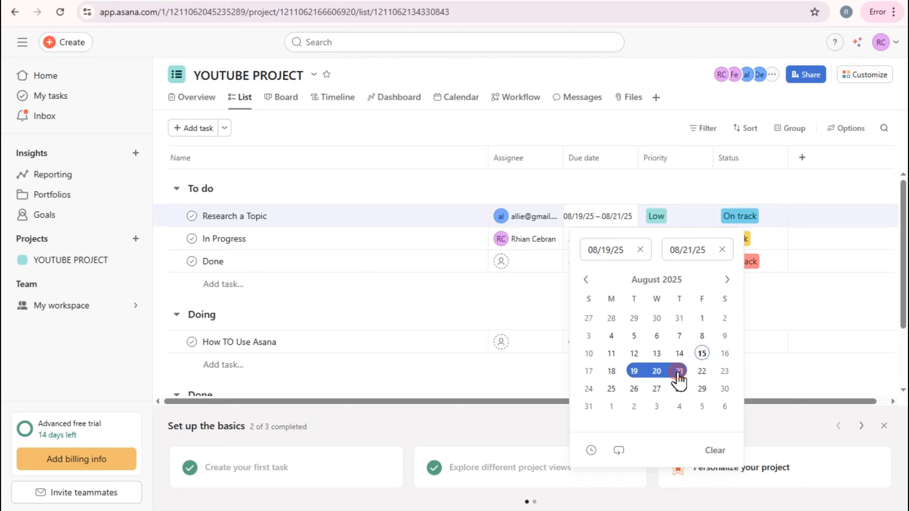
Step: Set the priority of Research a Topic to High and keep its status On track
left_click(681, 217)
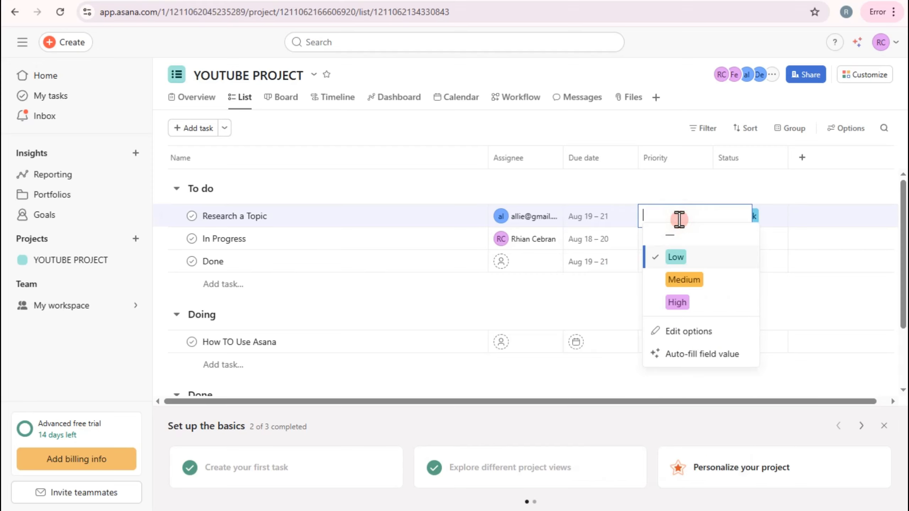
left_click(678, 303)
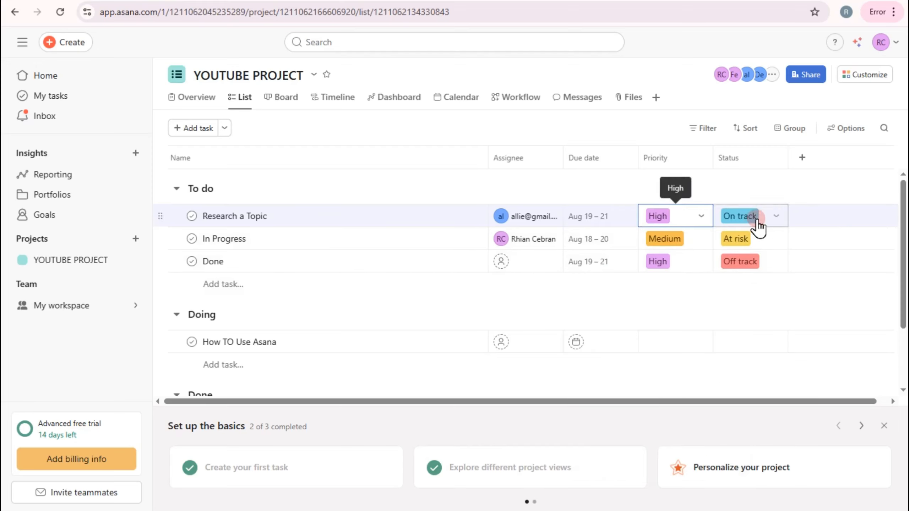
left_click(740, 213)
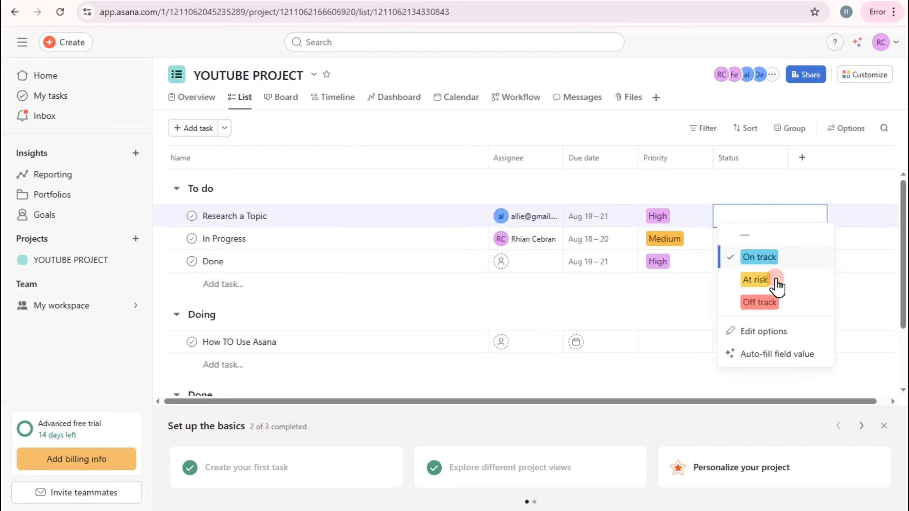
left_click(755, 172)
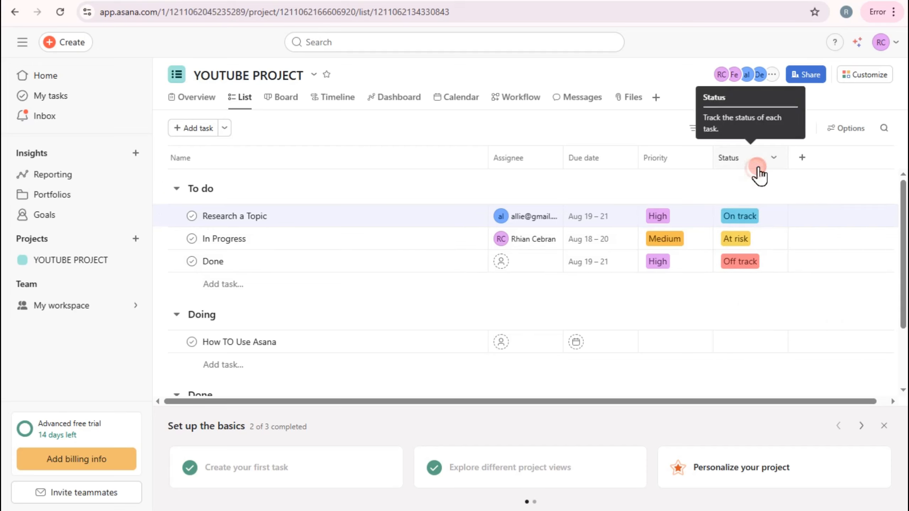
Step: Hide the Status column from the task list and look through the field types offered for a new column
left_click(766, 162)
left_click(796, 358)
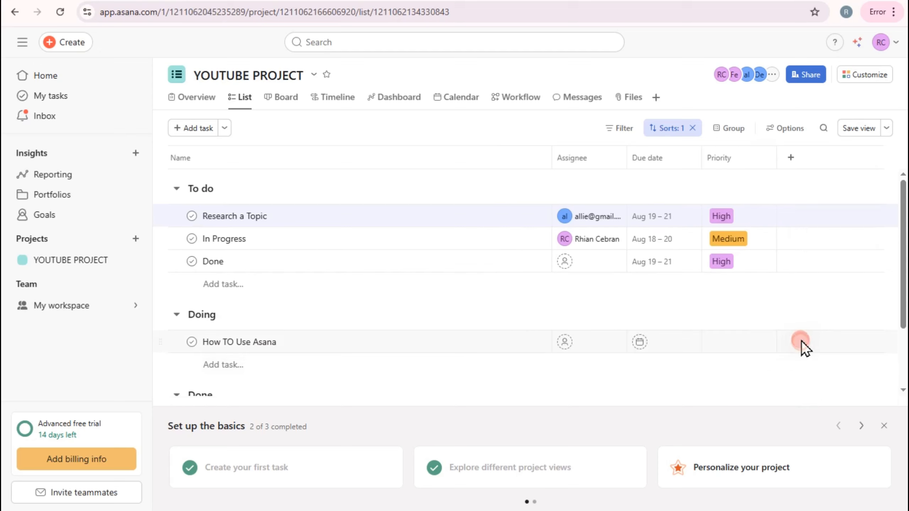
left_click(791, 158)
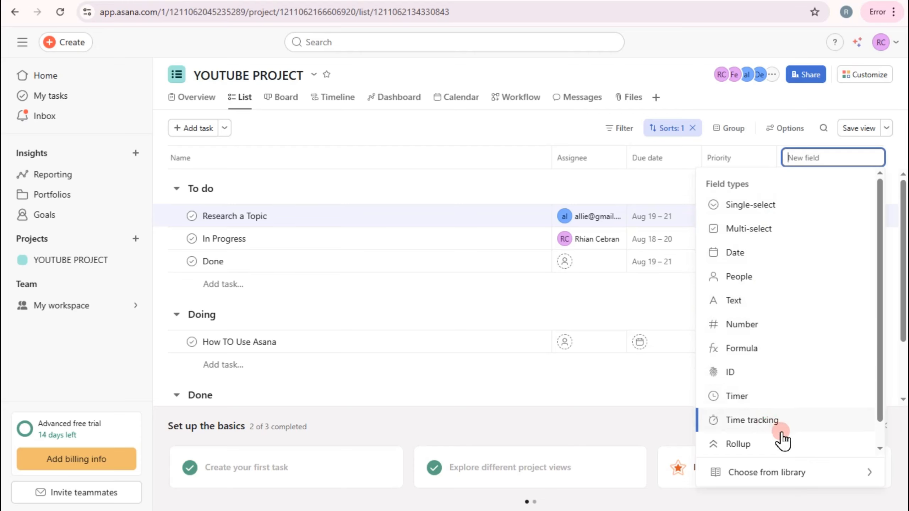
left_click(499, 314)
Step: Assign How TO Use Asana to another invited teammate and set its due date to August 19
left_click(594, 343)
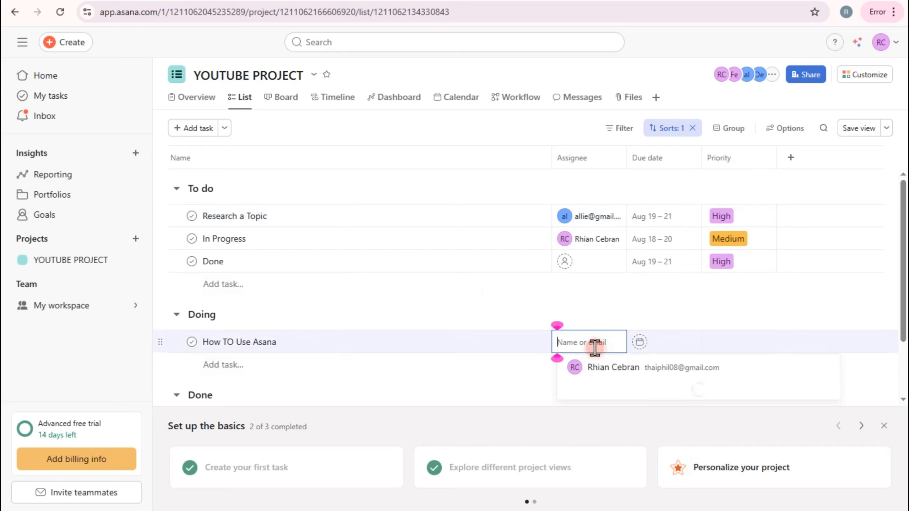
left_click(635, 427)
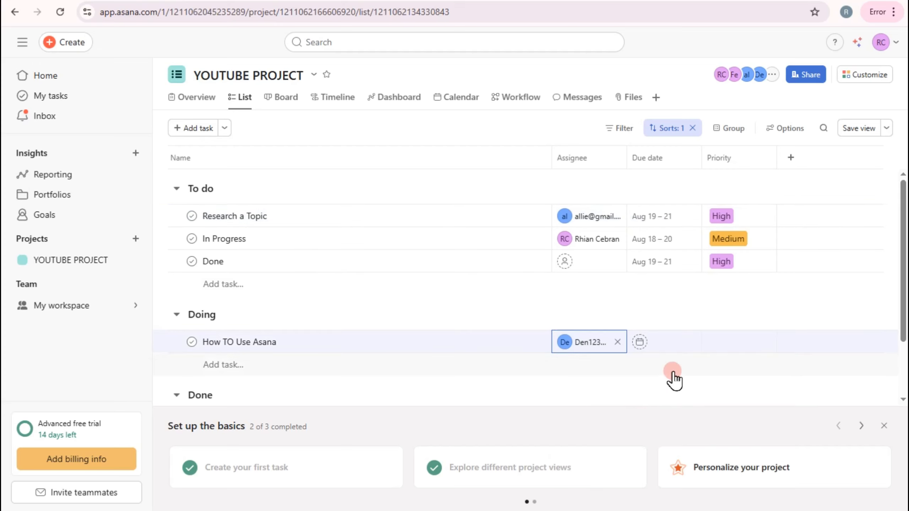
left_click(669, 347)
left_click(697, 233)
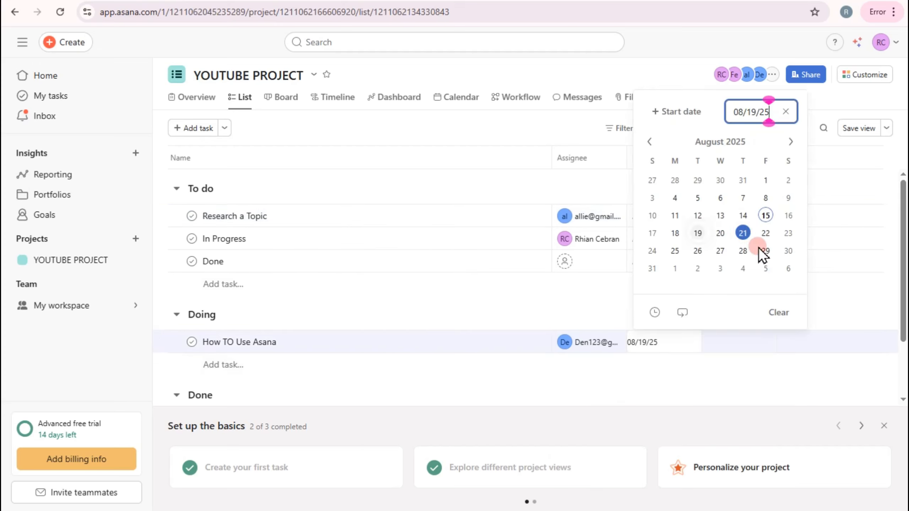
left_click(867, 276)
Step: Set the priority of How TO Use Asana to Medium
left_click(722, 368)
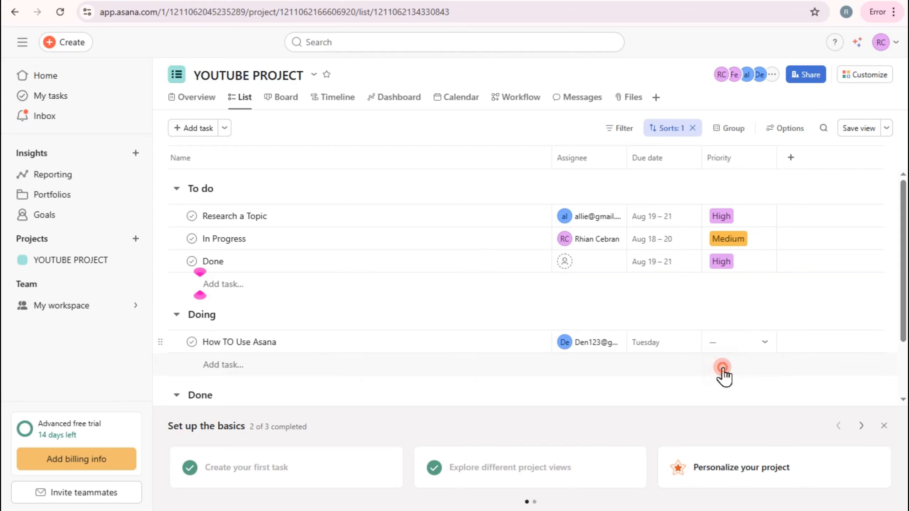
left_click(725, 342)
left_click(749, 406)
left_click(510, 304)
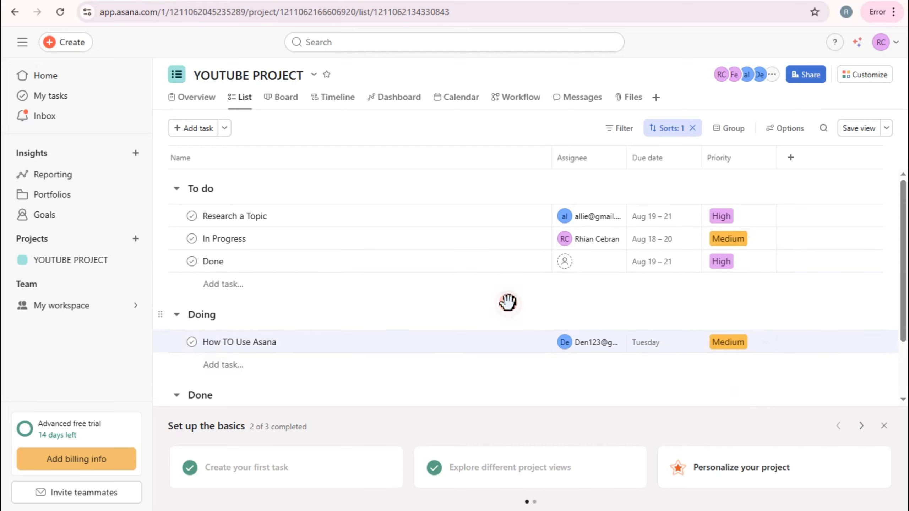
Step: View the project's Board and Overview pages, and return to the List view
left_click(285, 102)
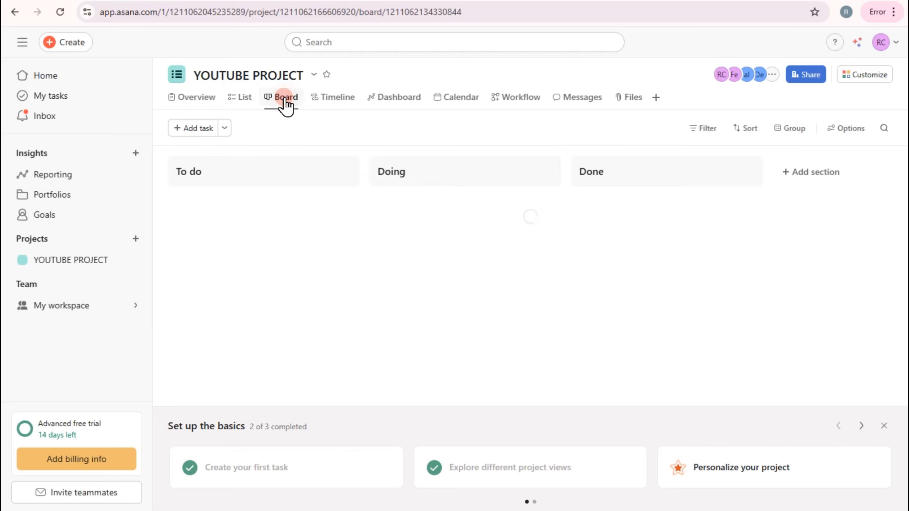
left_click(206, 98)
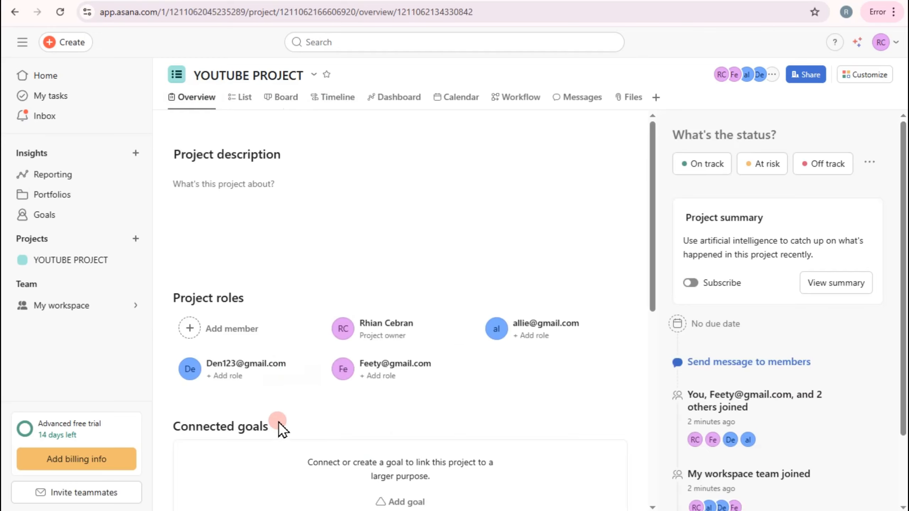
left_click(245, 99)
Step: Open the details of Research a Topic, examine its fields, description and comment areas, and close them
left_click(356, 220)
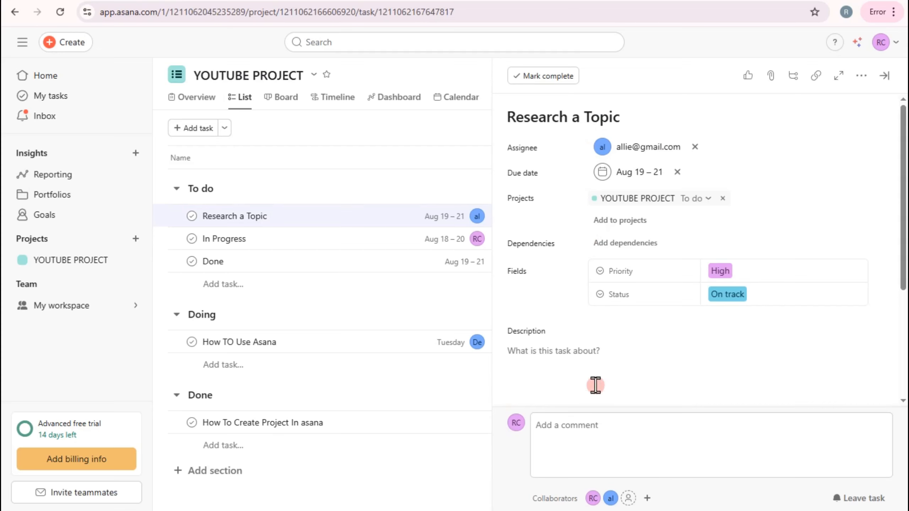
scroll(611, 315, "down", 3)
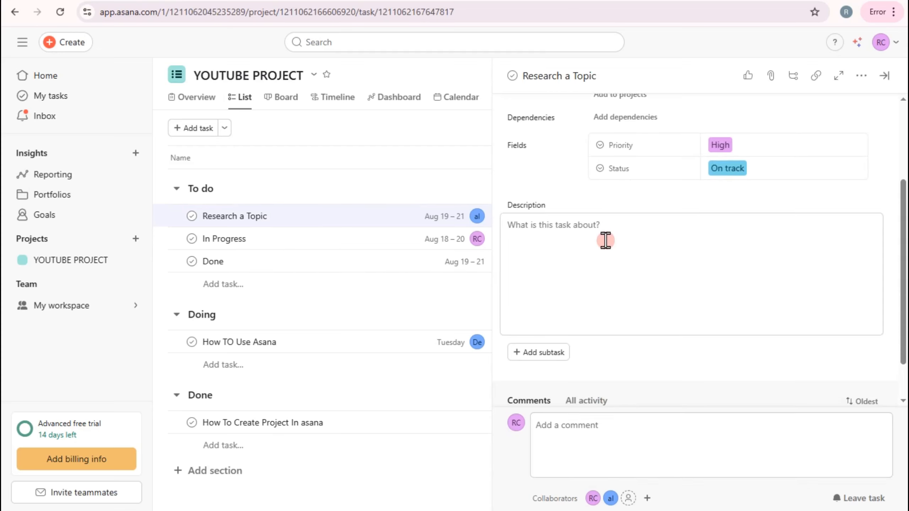
scroll(603, 240, "up", 3)
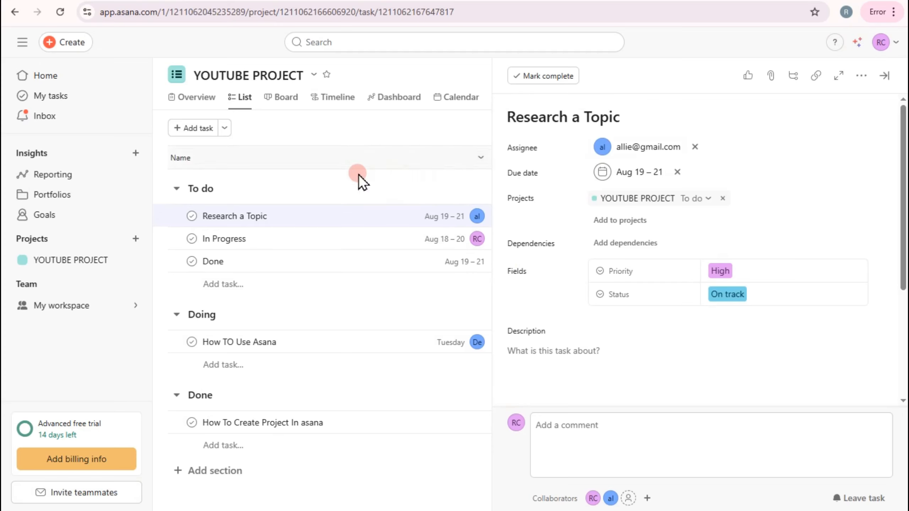
left_click(383, 73)
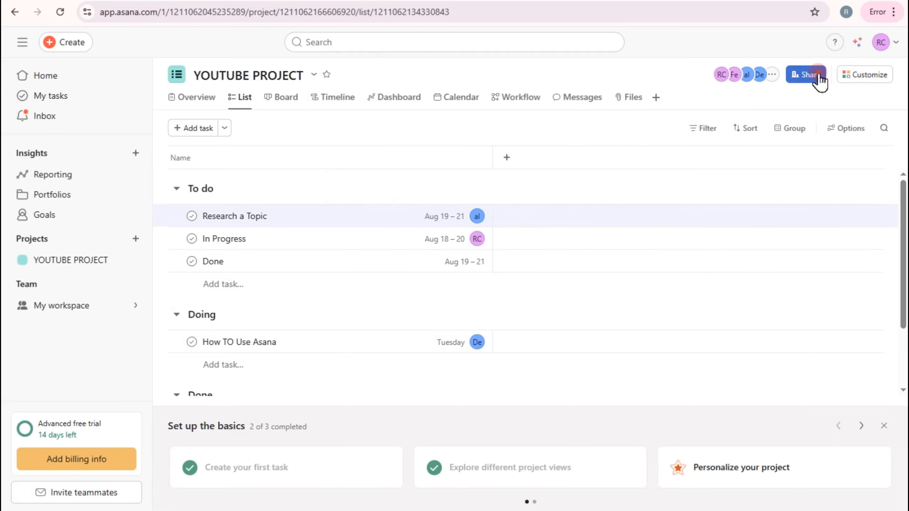